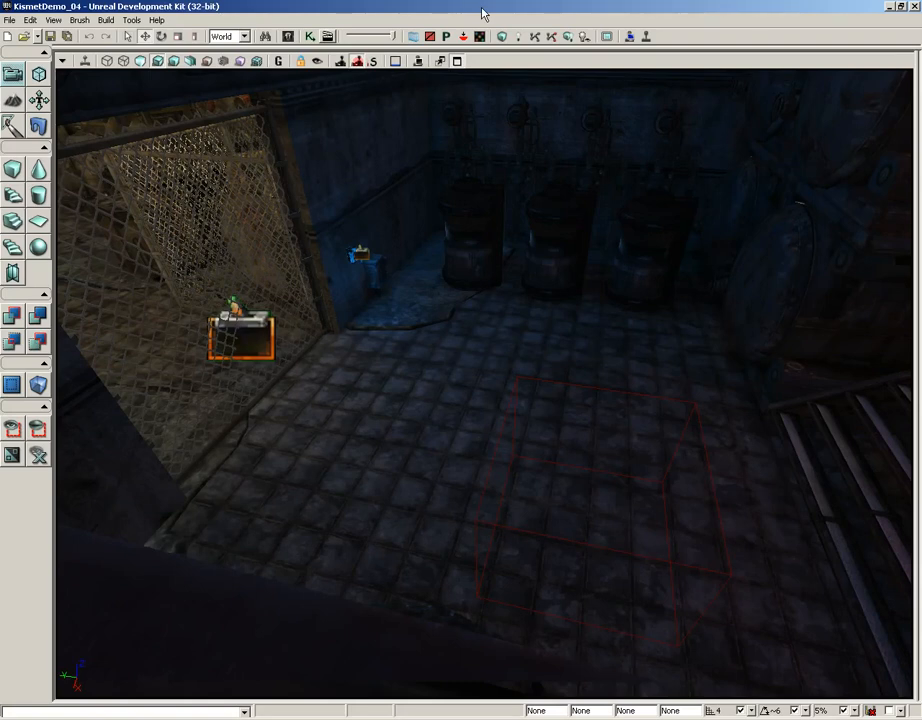
Open the Kismet editor and look over the Door, Light switch and Explosion Switch networks in the main sequence.
click(309, 36)
click(541, 286)
scroll(524, 242, down, 1)
mouse_move(537, 284)
mouse_down()
mouse_move(568, 385)
mouse_move(570, 278)
mouse_up()
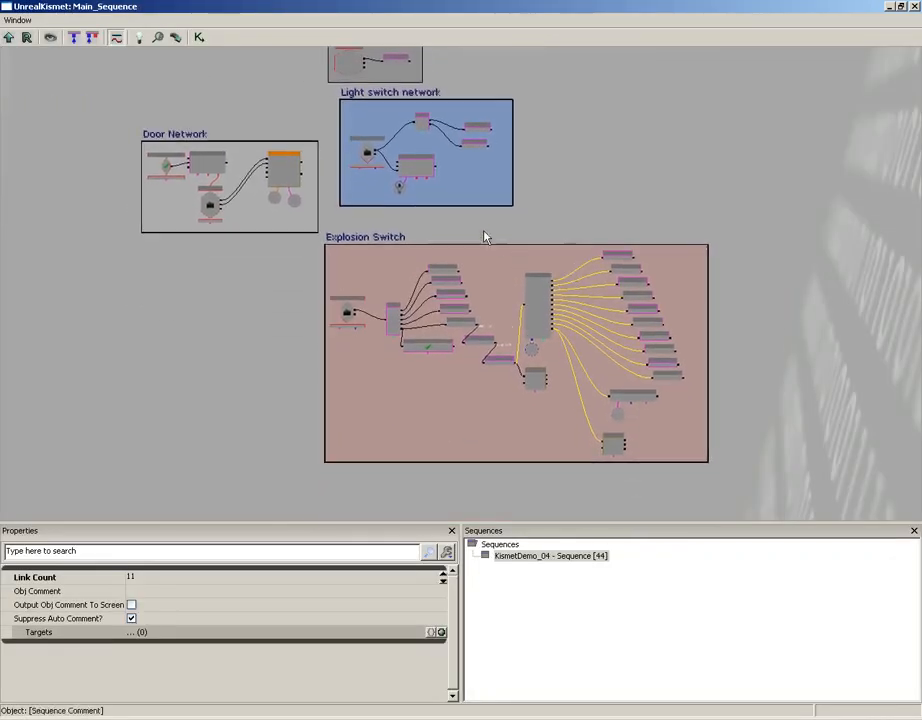
click(562, 209)
drag(564, 206, 521, 184)
scroll(530, 210, up, 4)
drag(371, 180, 334, 143)
drag(271, 129, 440, 358)
drag(436, 228, 641, 226)
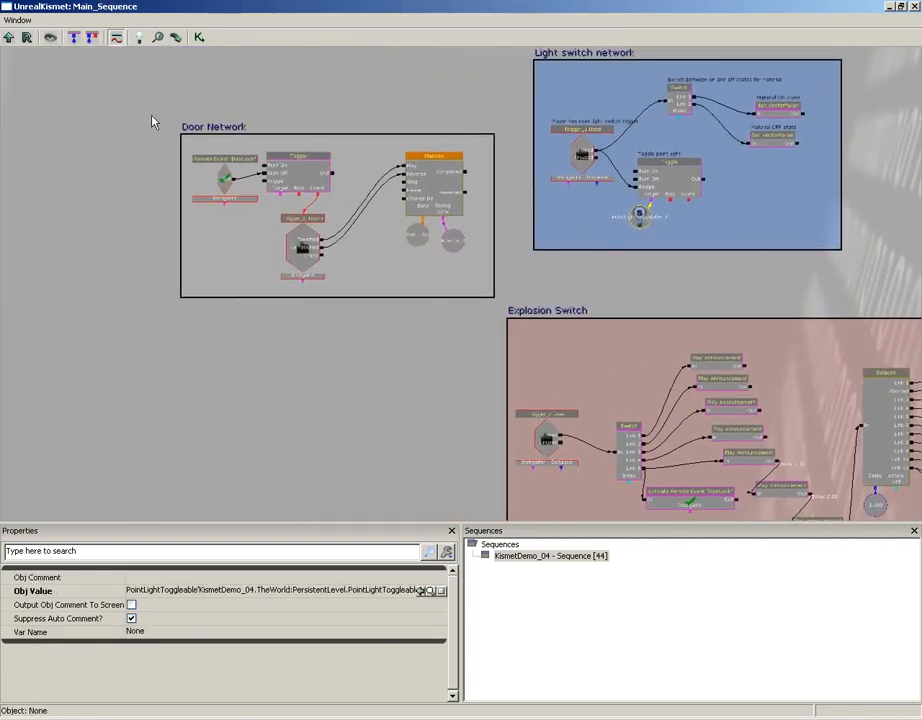
Spread the Door Network, Initial level conditions and Light switch network groups apart in the main sequence.
ctrl+alt+drag(140, 99, 515, 305)
ctrl+drag(430, 198, 247, 348)
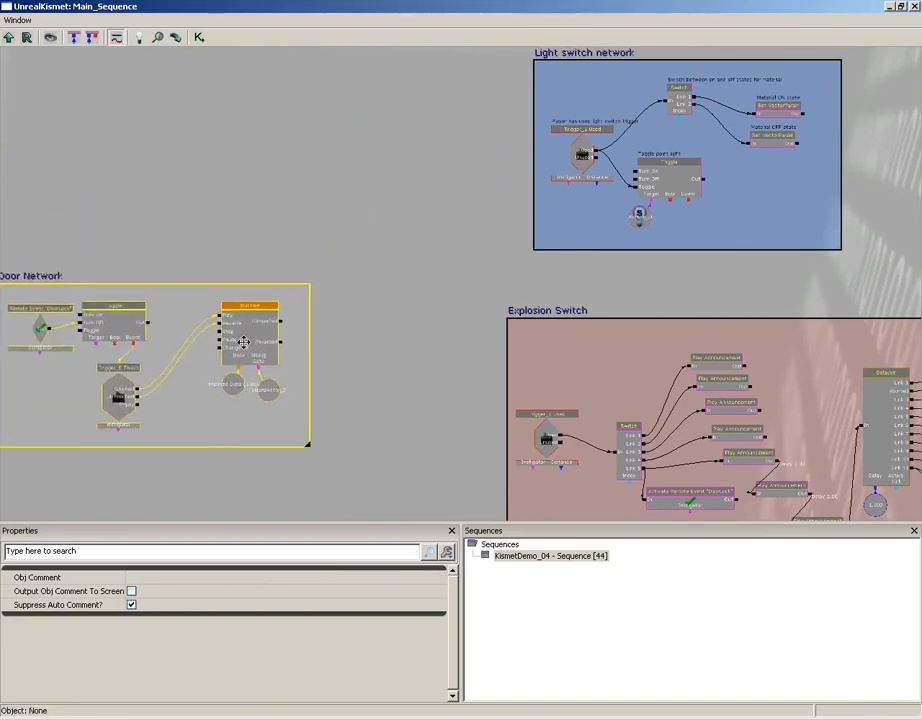
scroll(401, 278, down, 3)
ctrl+alt+drag(455, 100, 592, 156)
ctrl+drag(514, 154, 321, 170)
ctrl+alt+drag(440, 150, 616, 239)
scroll(413, 276, up, 3)
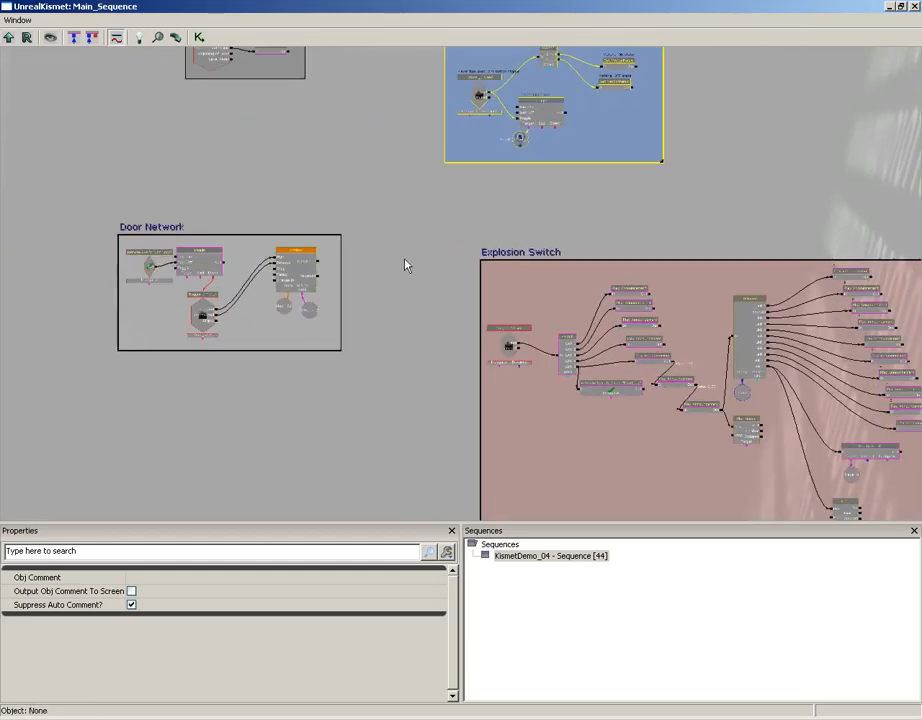
drag(426, 233, 473, 282)
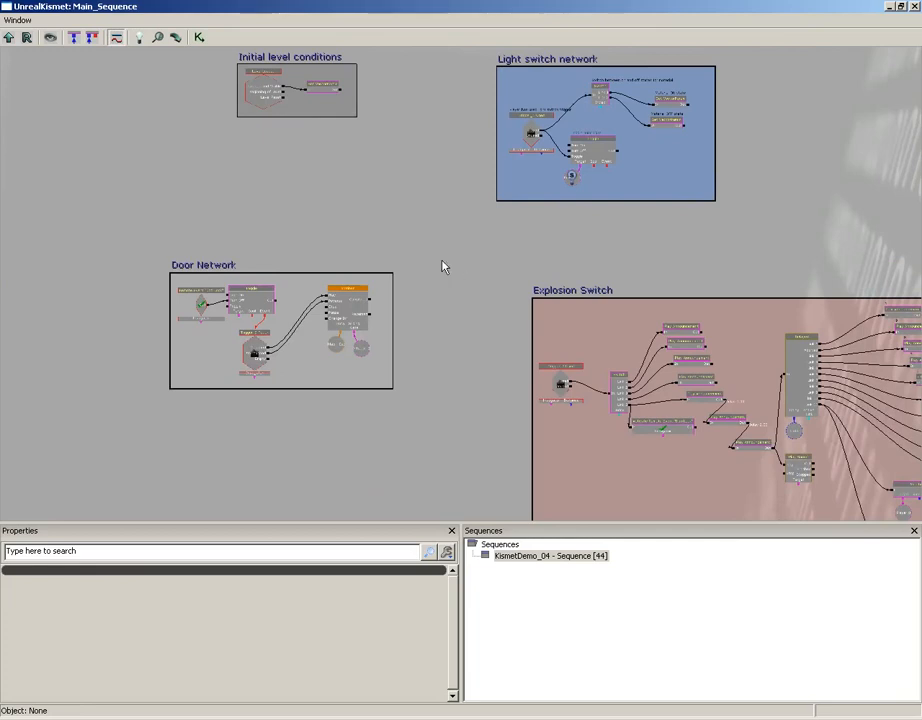
Collapse the whole Initial level conditions network, including its comment box, into a new sequence named Initial_Level_Conditions.
drag(443, 266, 469, 350)
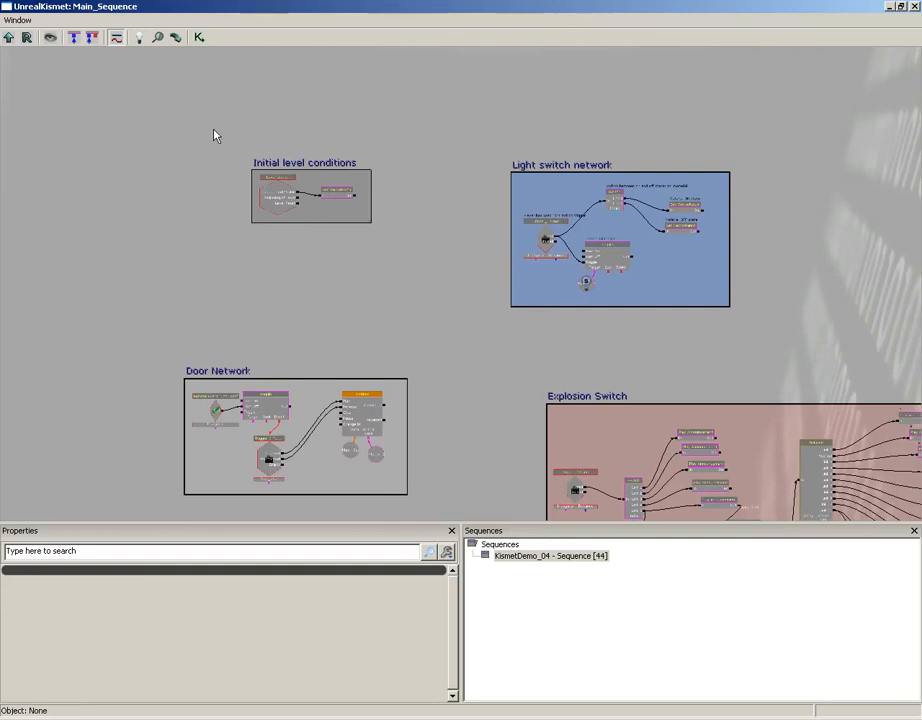
drag(213, 136, 403, 244)
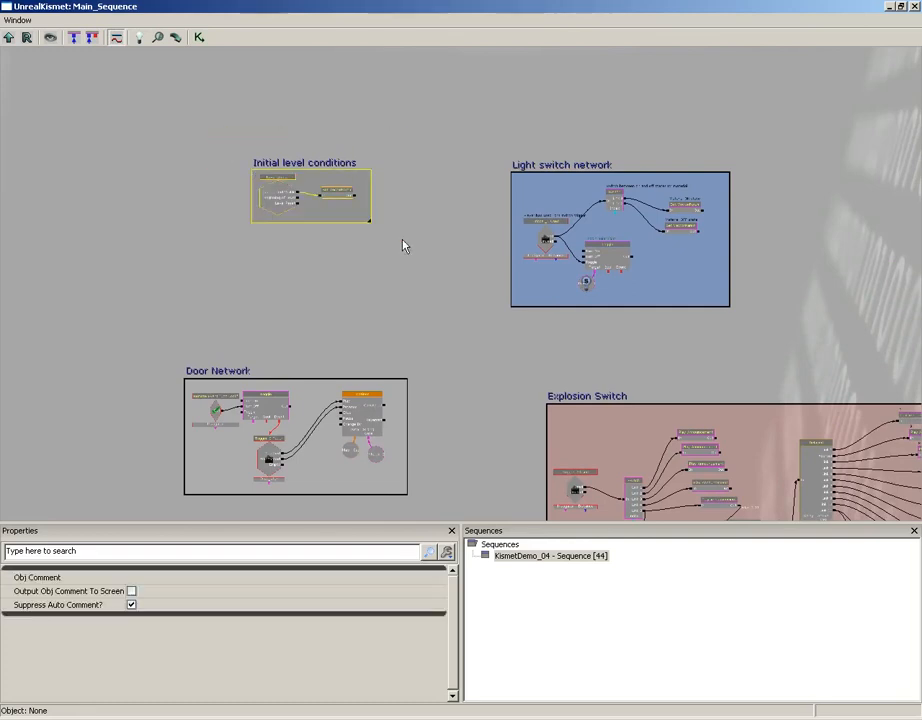
right_click(281, 198)
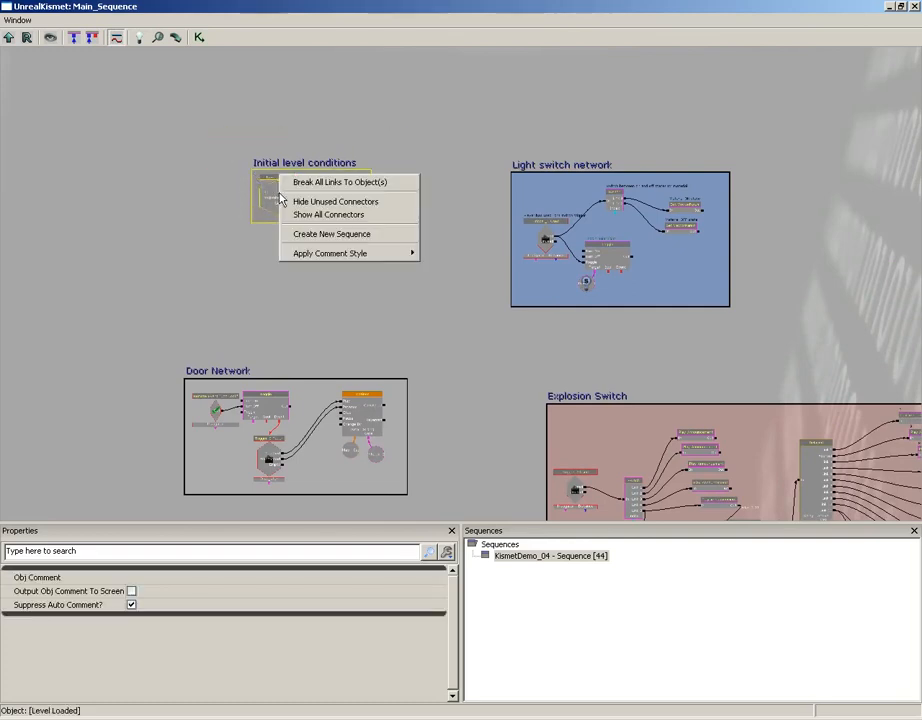
click(331, 233)
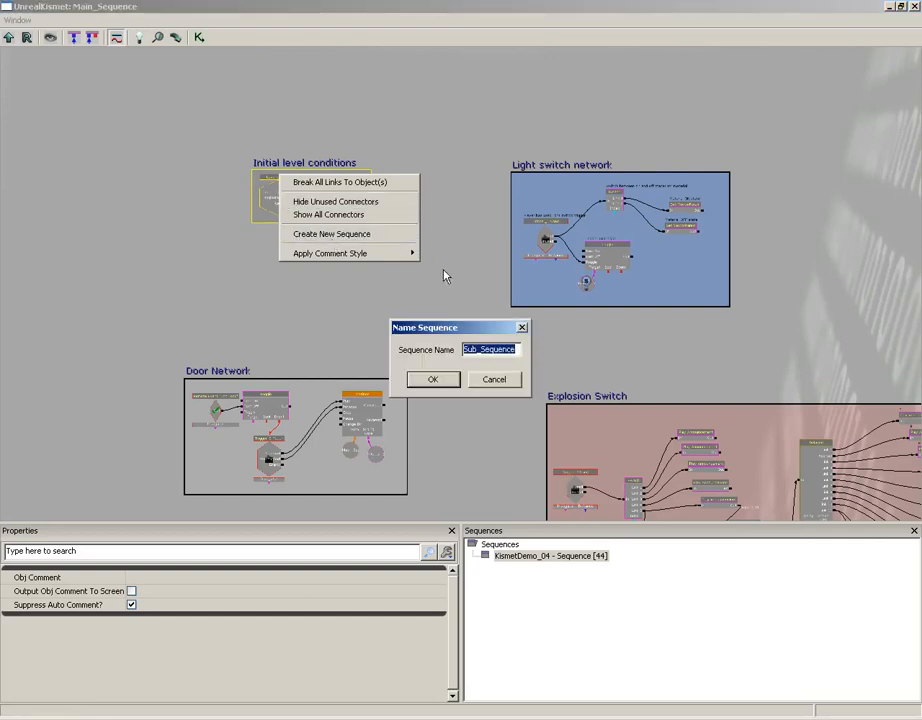
text(Le)
key(BackSpace)
key(BackSpace)
key(BackSpace)
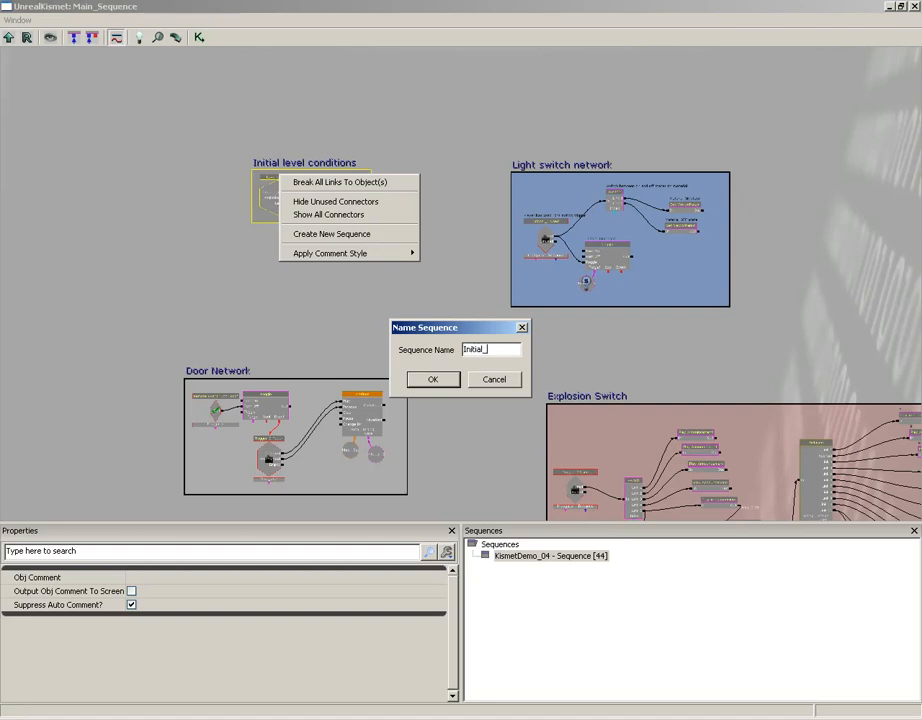
text(Initial_Leve)
text(l_Conditions)
key(Return)
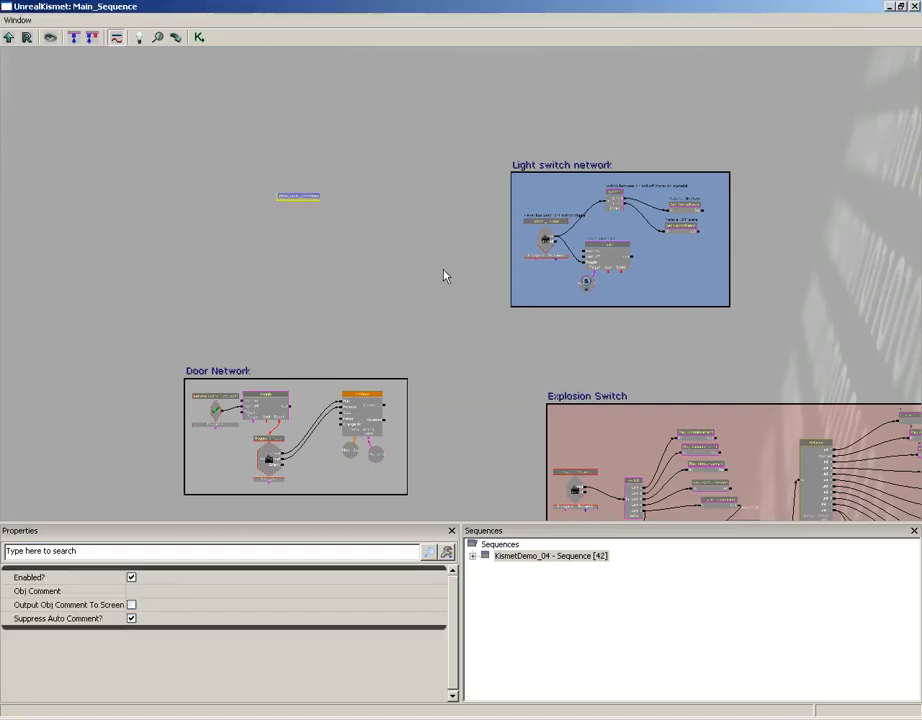
Collapse the whole Light switch network, including its comment box, into a new sequence named Light_Switch.
scroll(446, 277, up, 5)
drag(335, 208, 529, 318)
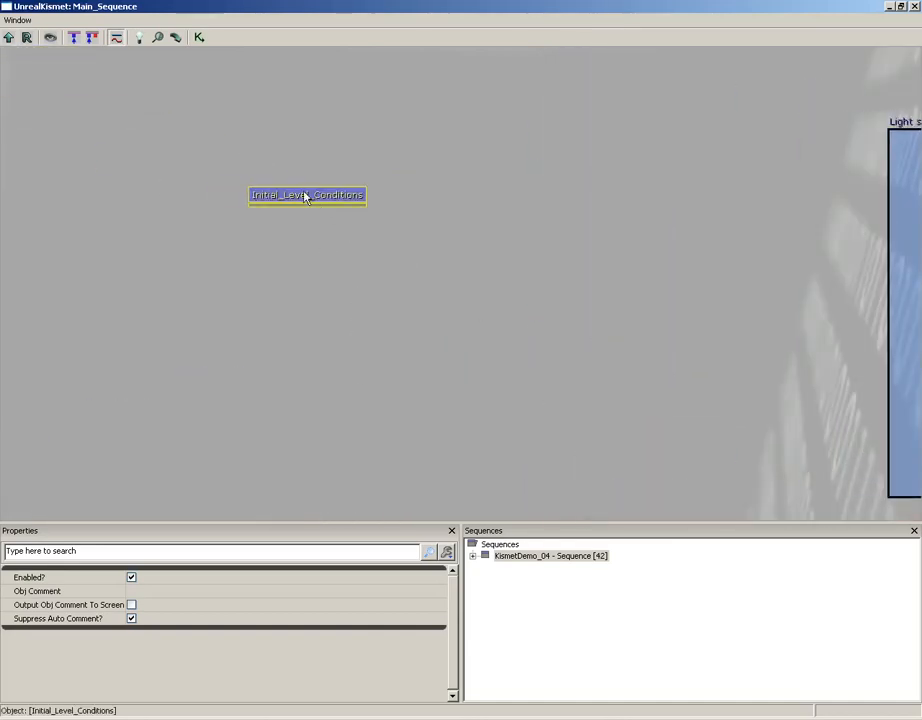
drag(517, 251, 250, 222)
scroll(200, 215, down, 2)
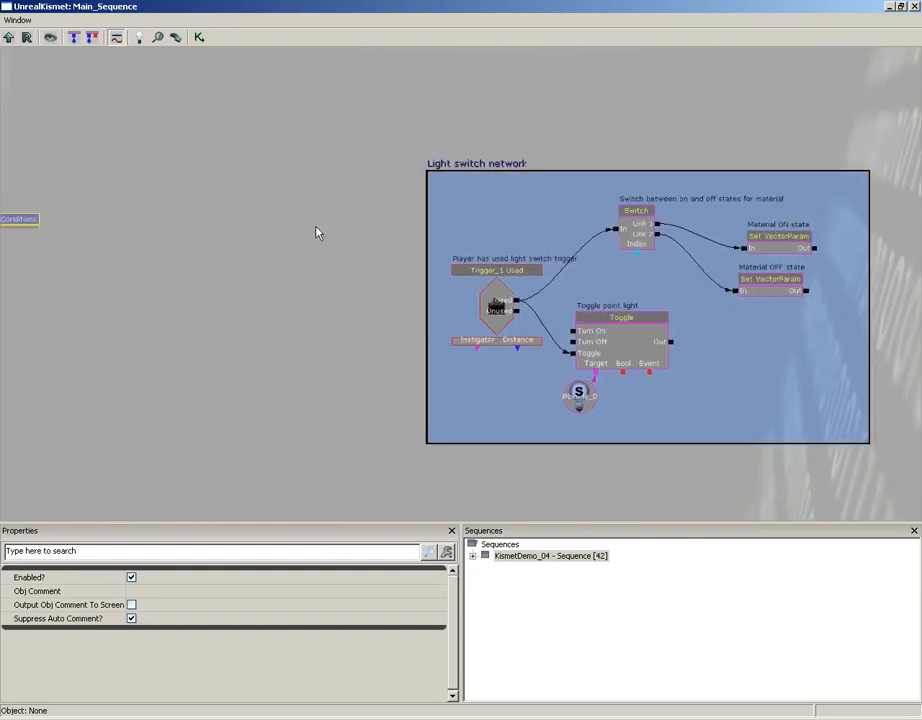
drag(316, 233, 155, 214)
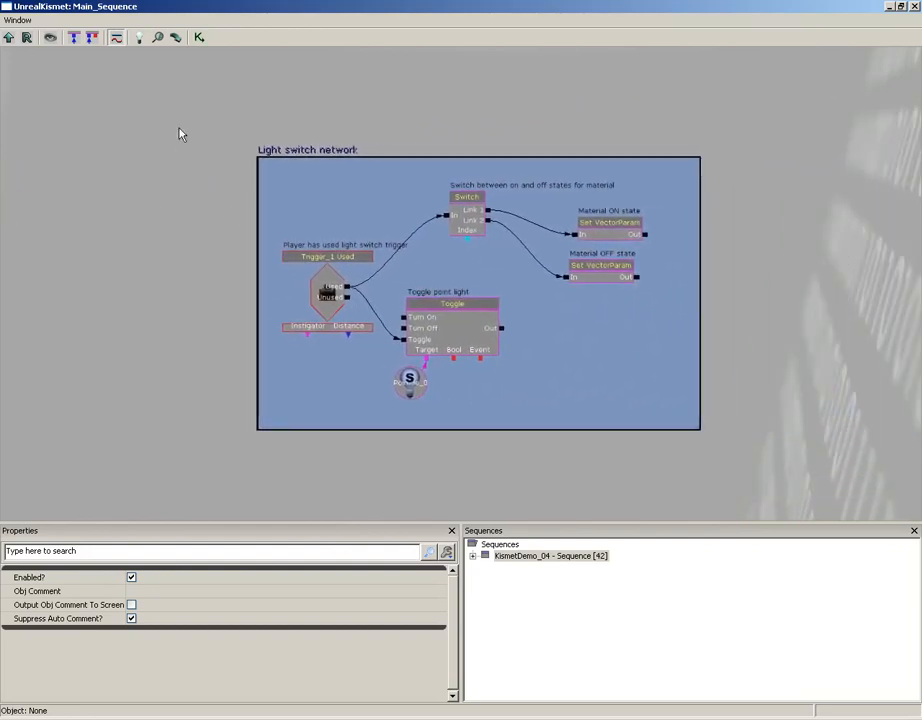
ctrl+alt+drag(189, 128, 785, 467)
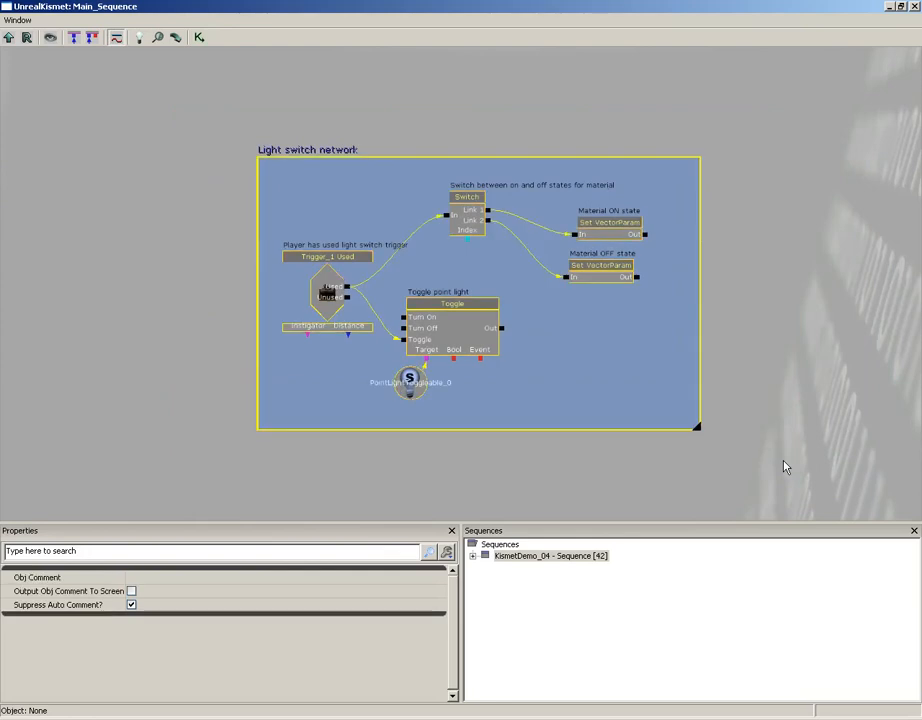
right_click(443, 310)
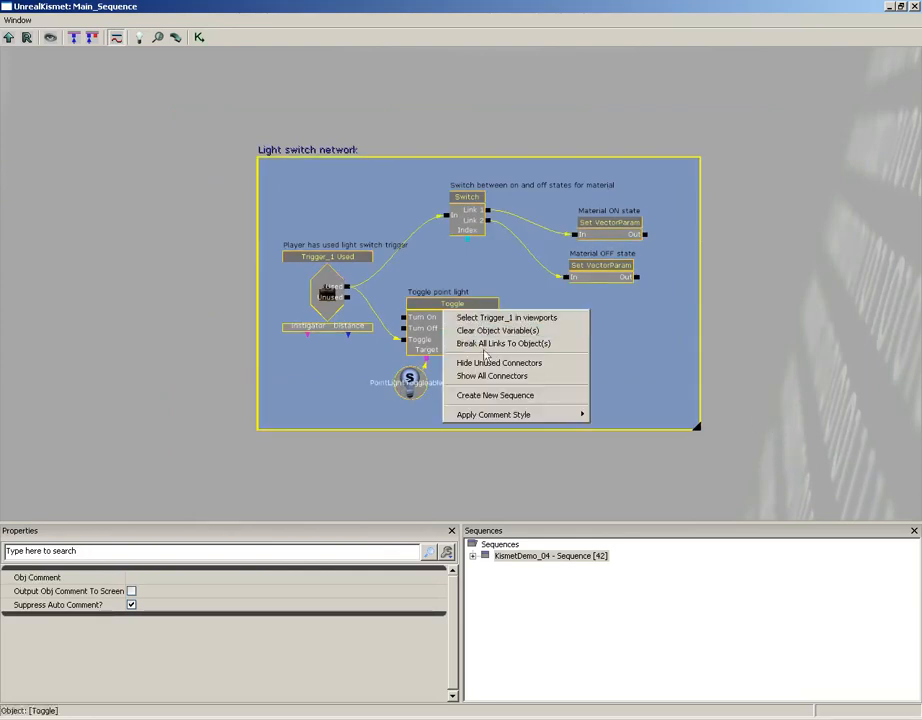
click(496, 395)
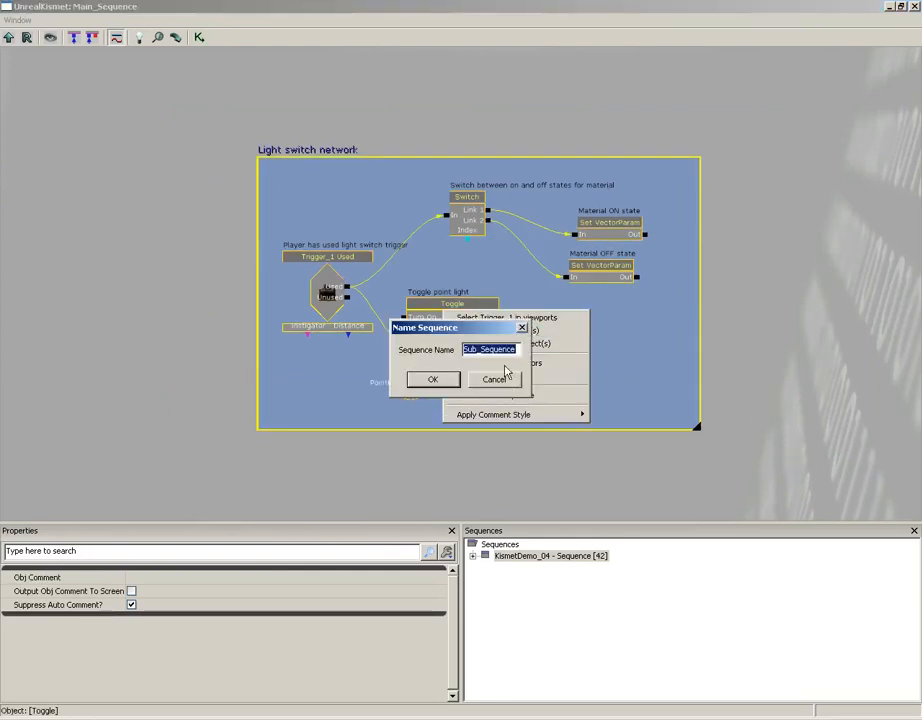
text(Light_)
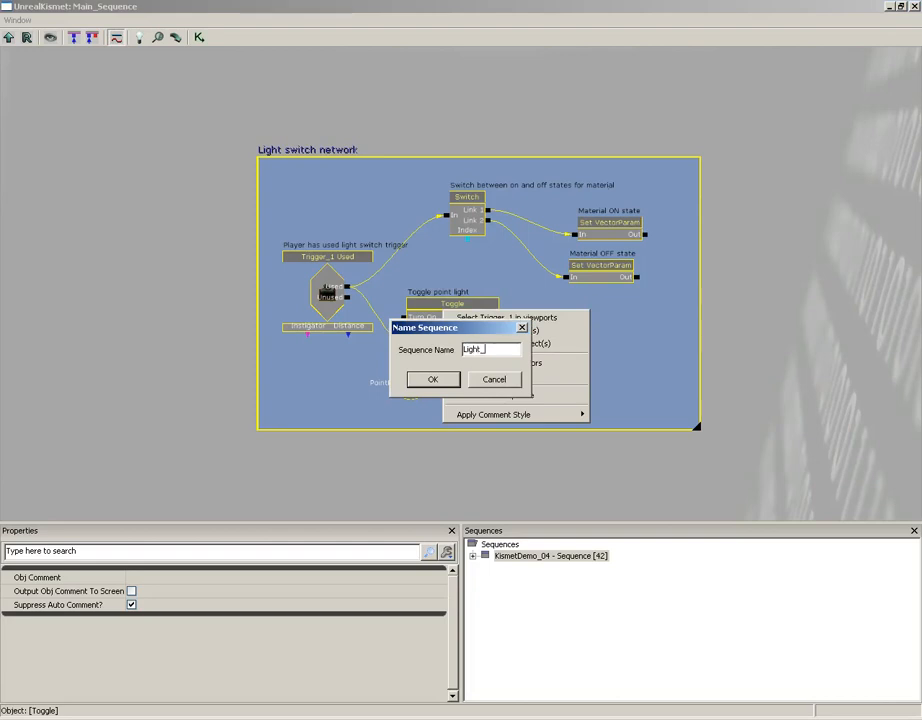
text(Switch)
key(Return)
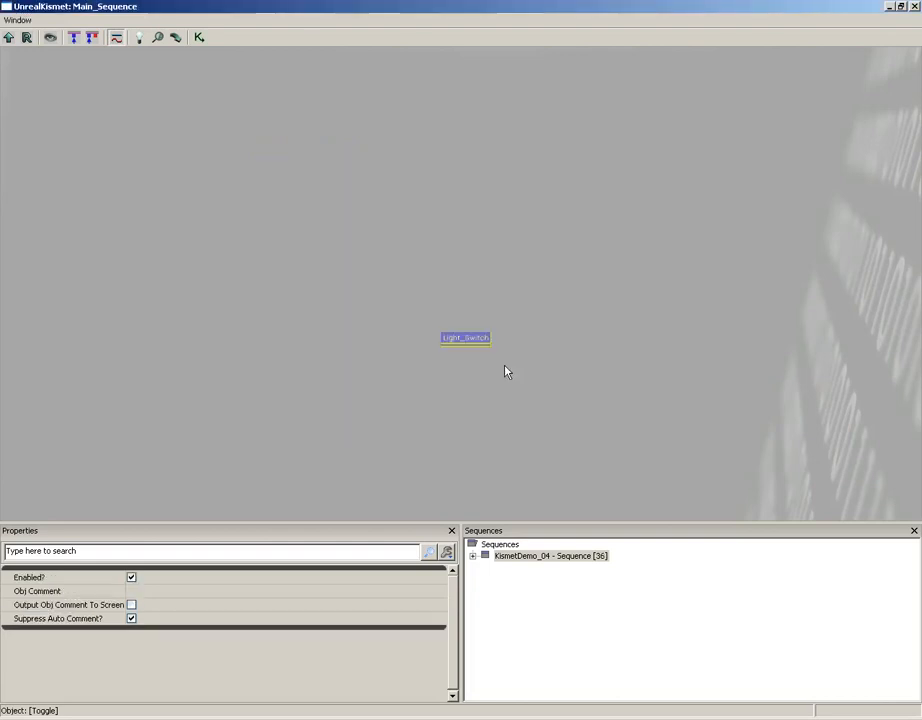
Move the Light_Switch sequence object to just below Initial_Level_Conditions.
drag(476, 347, 111, 282)
drag(141, 250, 370, 253)
scroll(453, 304, up, 3)
drag(420, 306, 359, 186)
Collapse the whole Door Network, including its comment box, into a new sequence named Door.
drag(428, 396, 658, 45)
ctrl+alt+drag(50, 138, 735, 428)
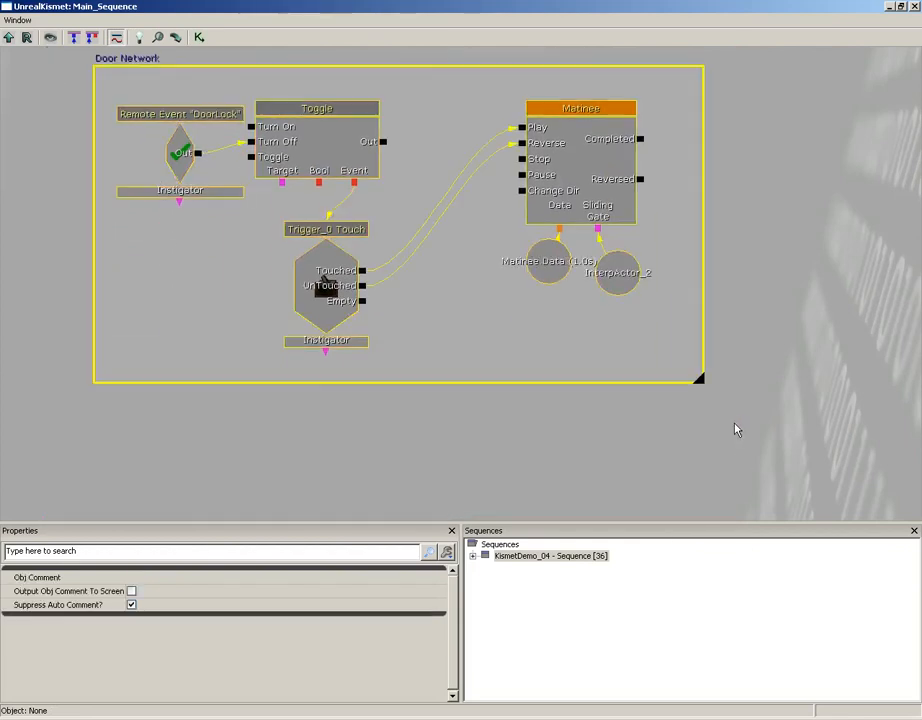
right_click(337, 131)
click(392, 216)
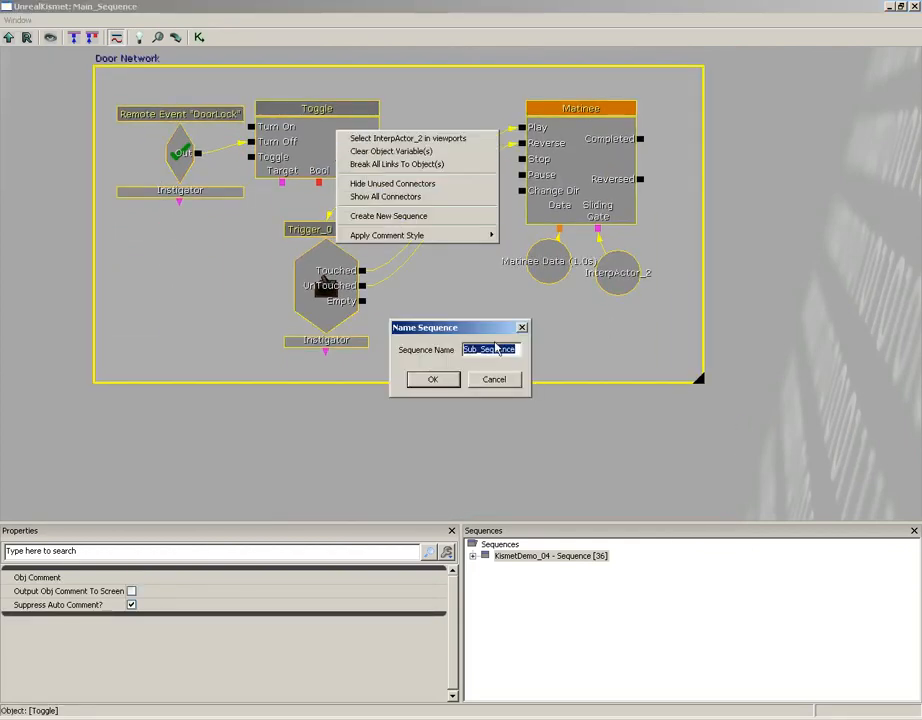
text(Door)
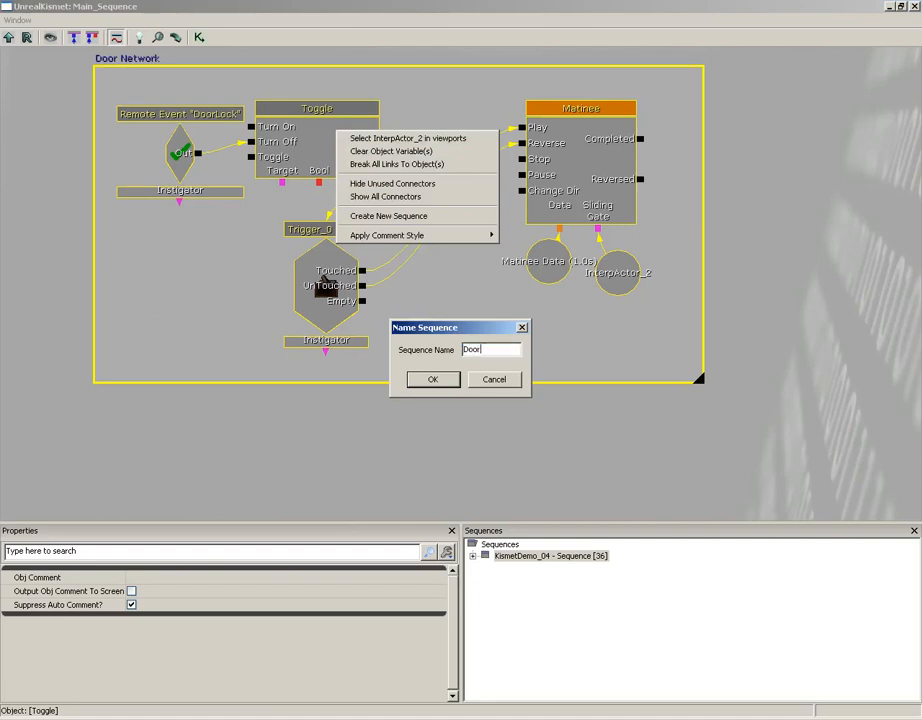
key(Return)
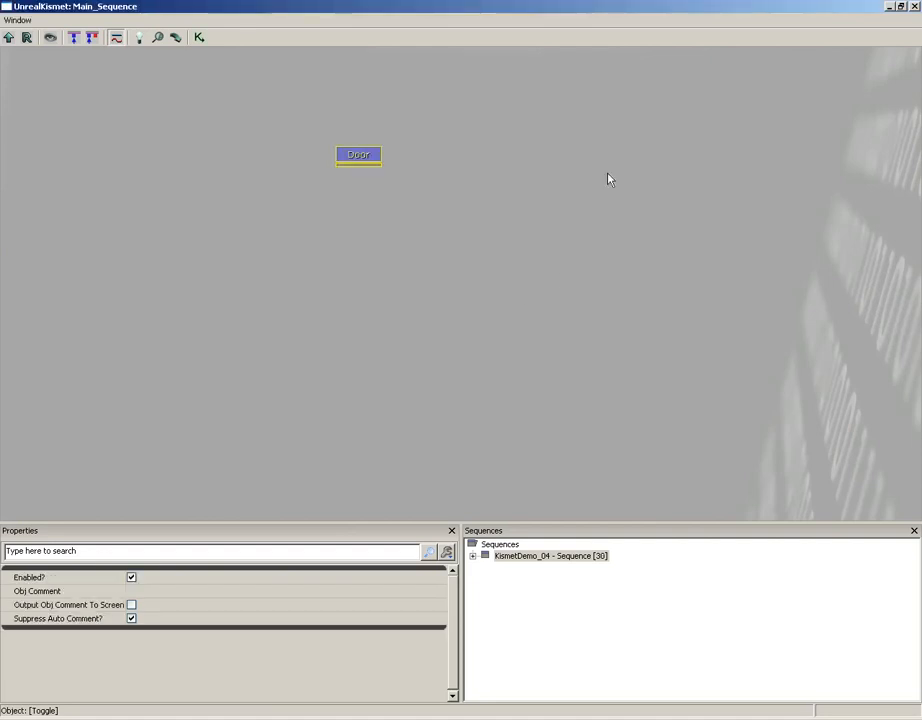
Move the Door sequence object to just below Light_Switch.
drag(607, 177, 694, 477)
ctrl+drag(449, 461, 325, 126)
drag(404, 114, 487, 431)
ctrl+drag(385, 460, 531, 283)
Collapse the whole Explosion Switch network, including its comment box, into a new sequence named Explosion_Switch.
drag(637, 350, 234, 175)
drag(650, 330, 377, 191)
drag(628, 287, 405, 60)
scroll(561, 114, down, 6)
drag(632, 220, 430, 128)
drag(227, 146, 198, 123)
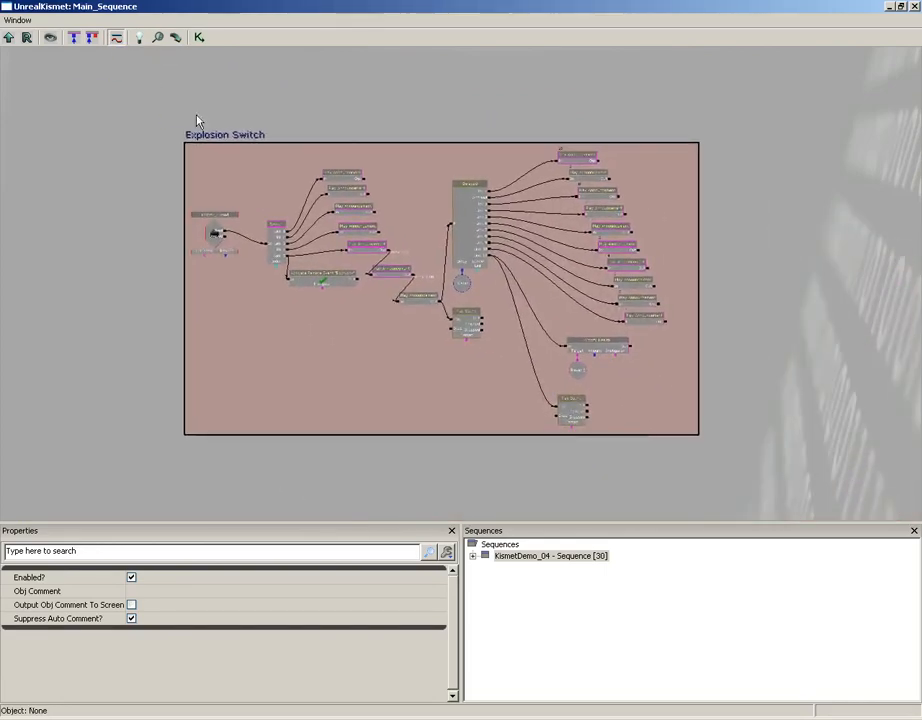
ctrl+alt+drag(130, 99, 779, 492)
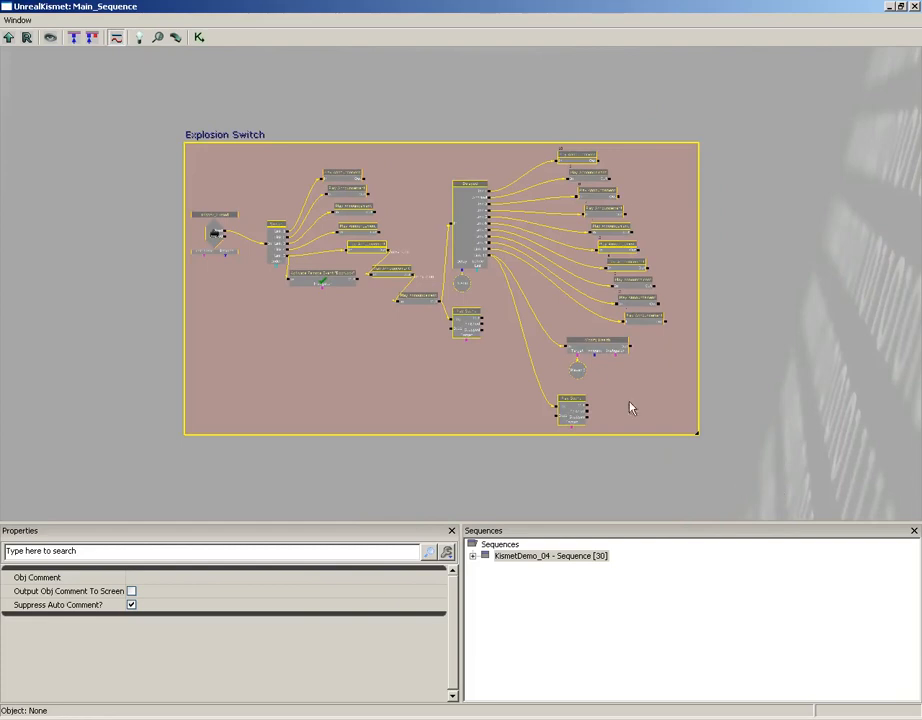
right_click(363, 232)
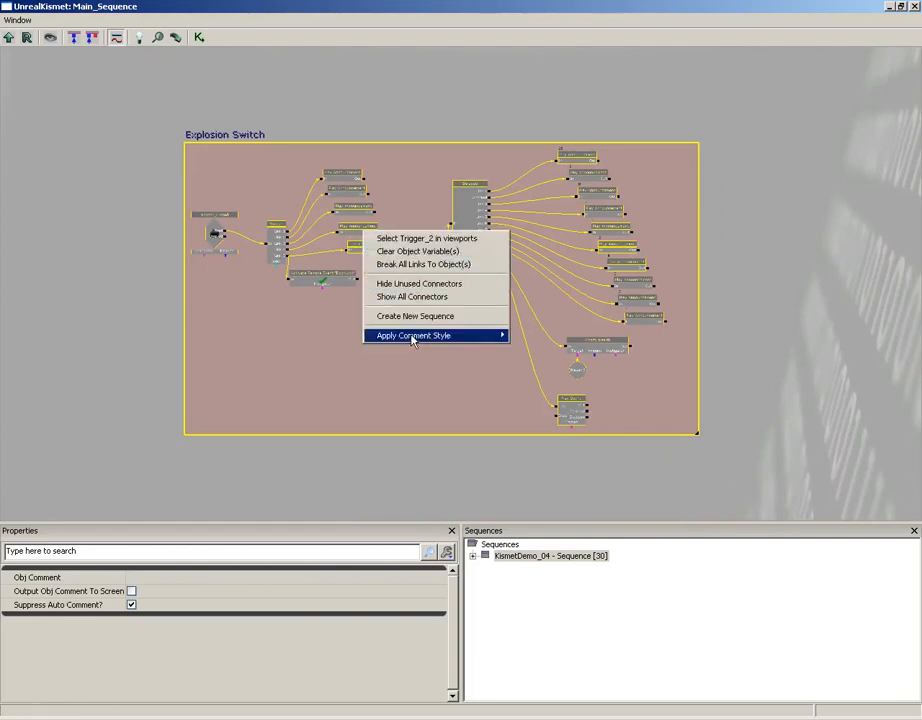
click(410, 316)
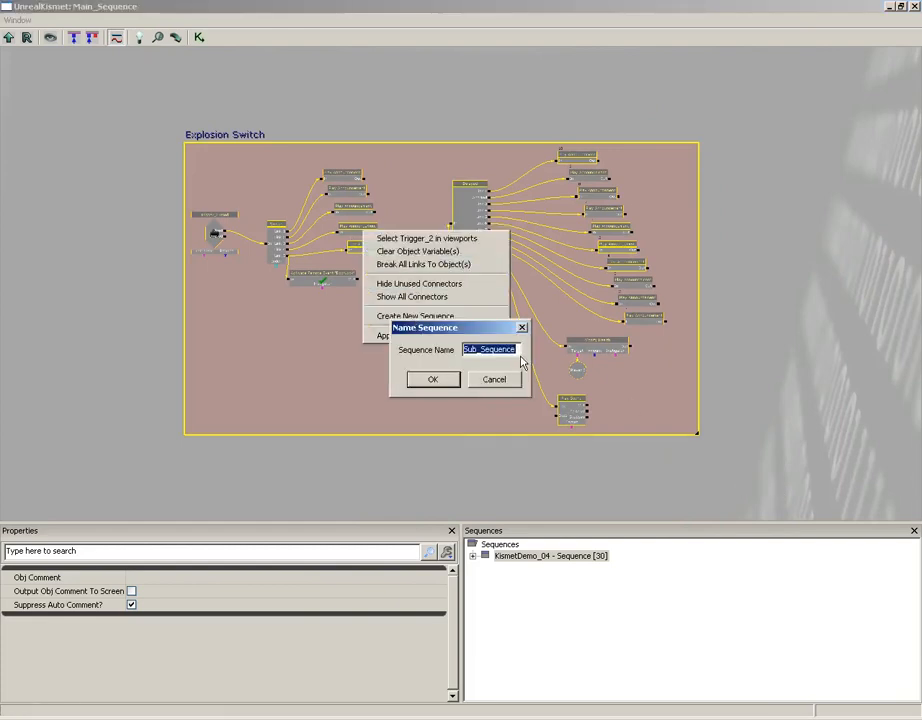
text(Explosio)
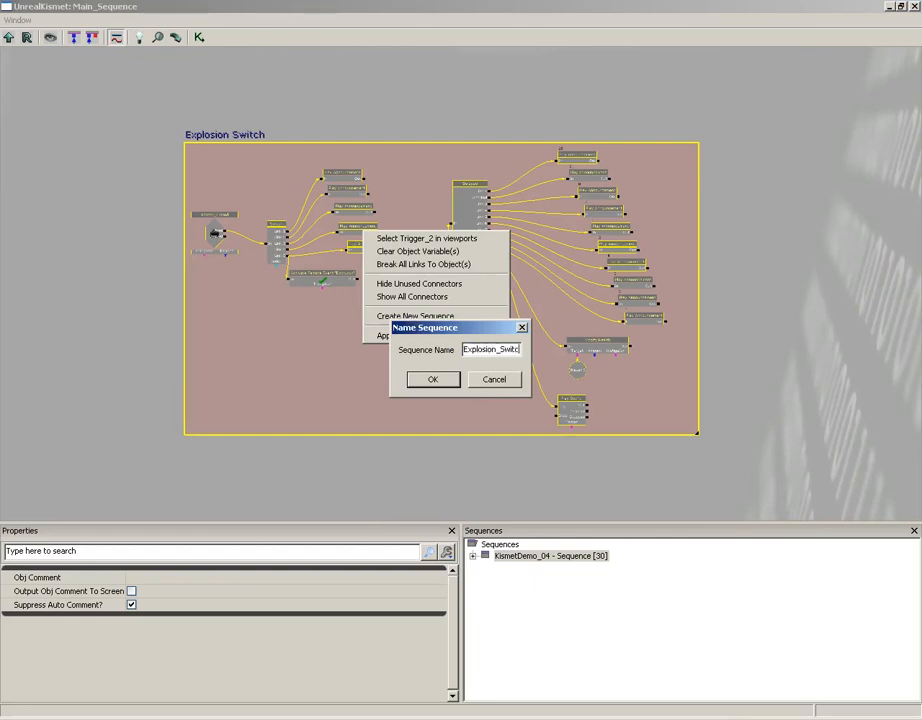
text(n_Switc)
key(Return)
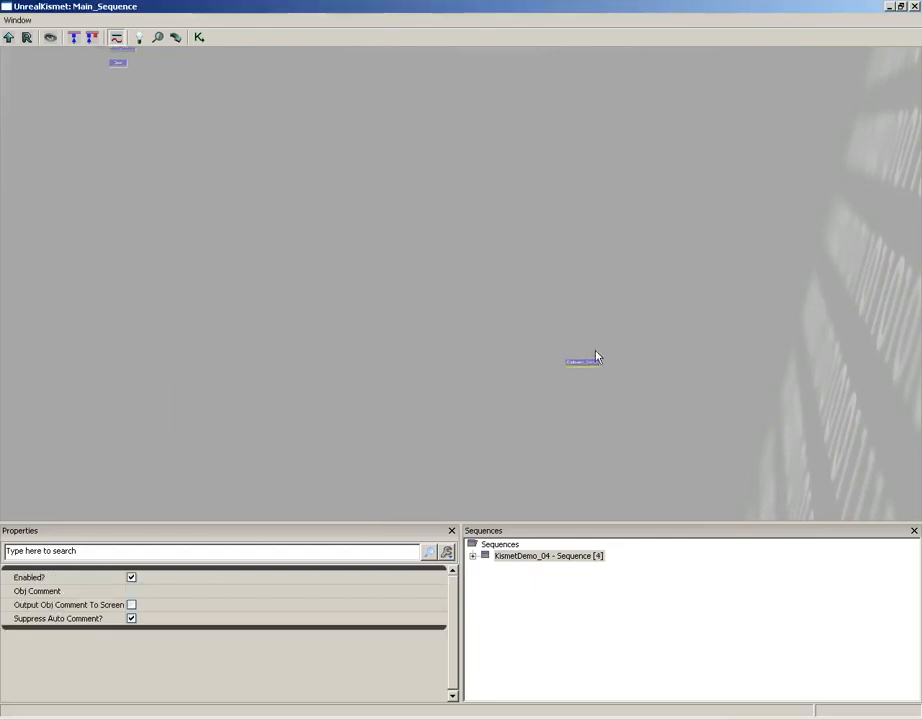
Move the Explosion_Switch sequence object to just below Door, completing the column of four sequence objects.
ctrl+drag(580, 360, 175, 129)
drag(251, 126, 481, 262)
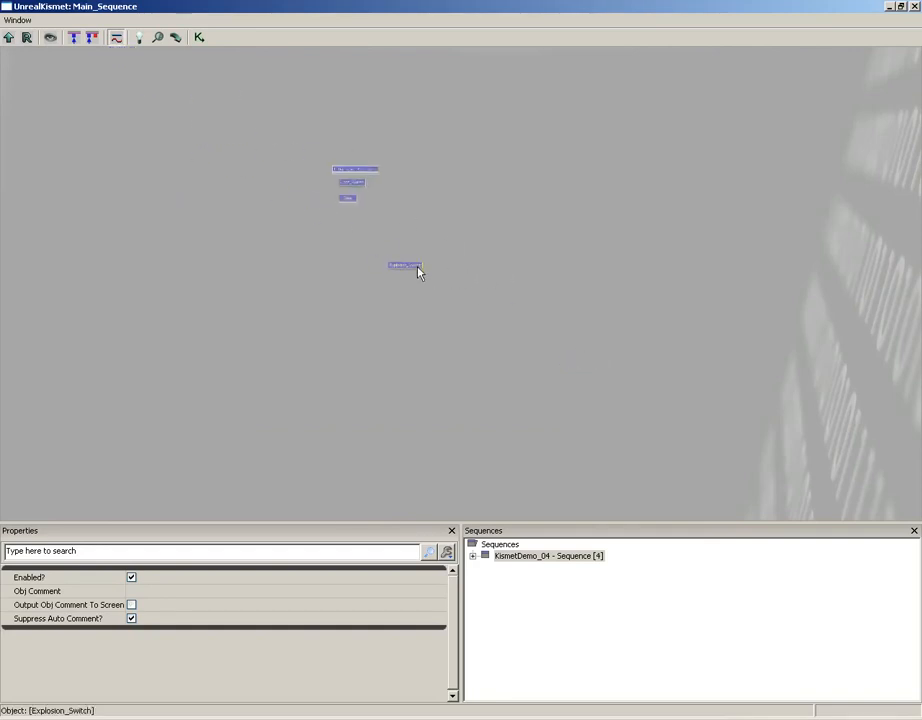
ctrl+drag(417, 267, 521, 383)
scroll(411, 290, up, 6)
click(349, 154)
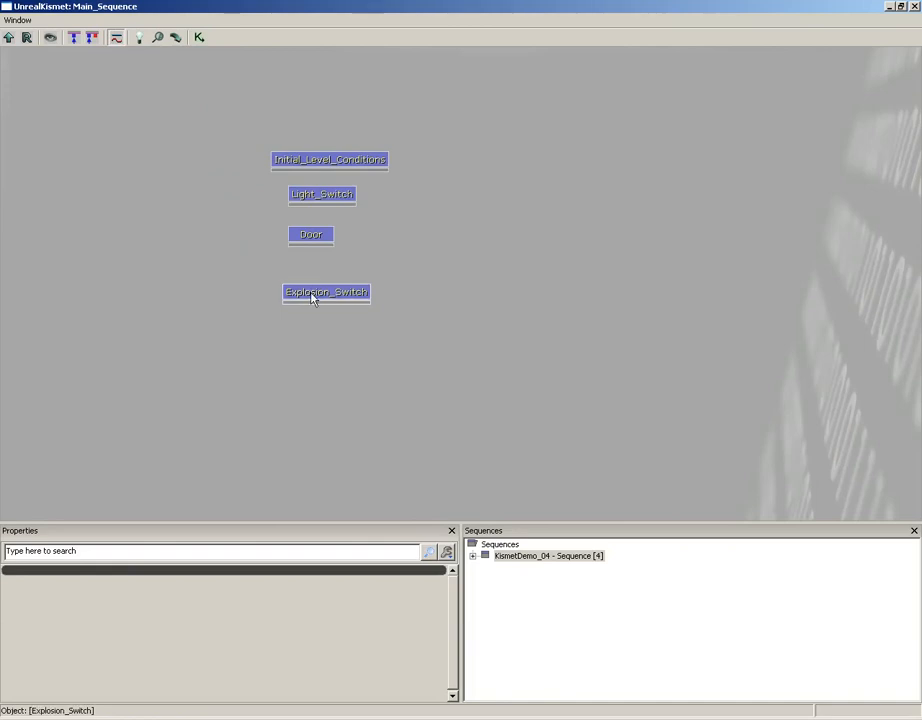
ctrl+drag(312, 298, 305, 272)
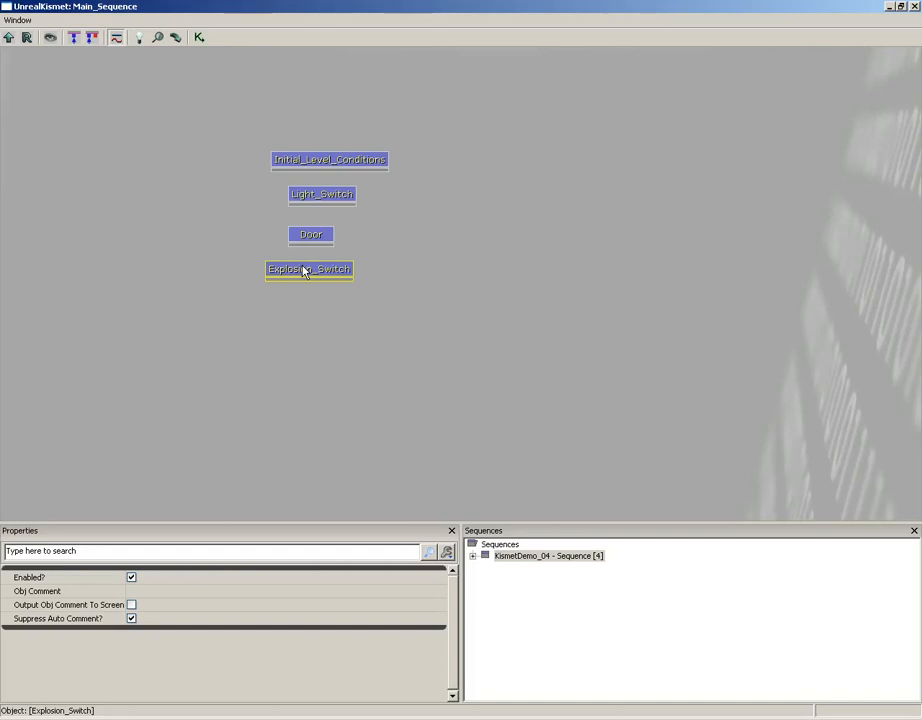
Open the Light_Switch sequence to view its contents and return to the parent main sequence.
double_click(315, 196)
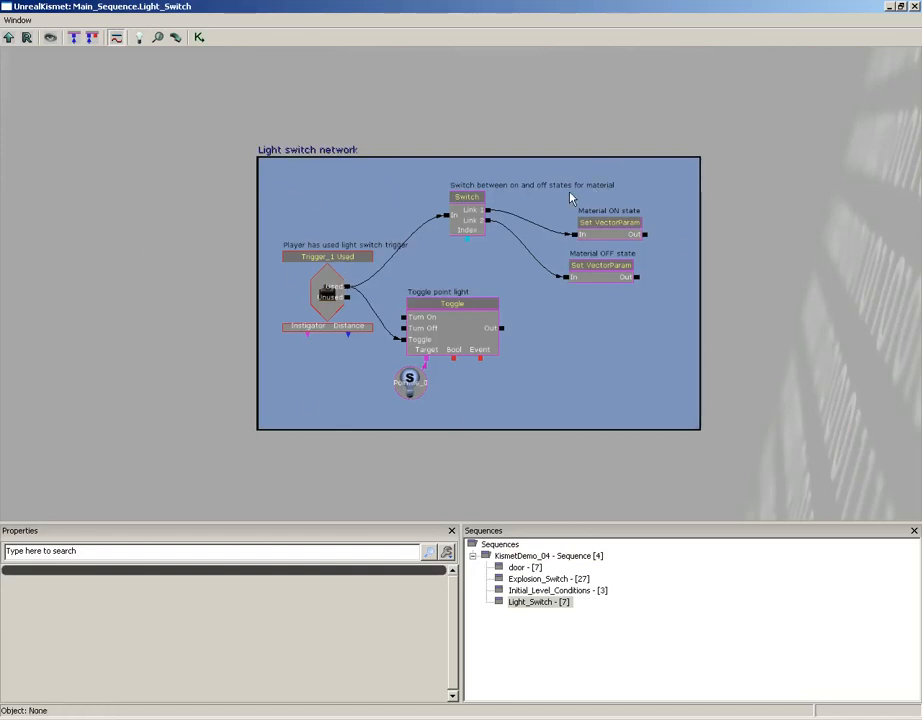
click(9, 38)
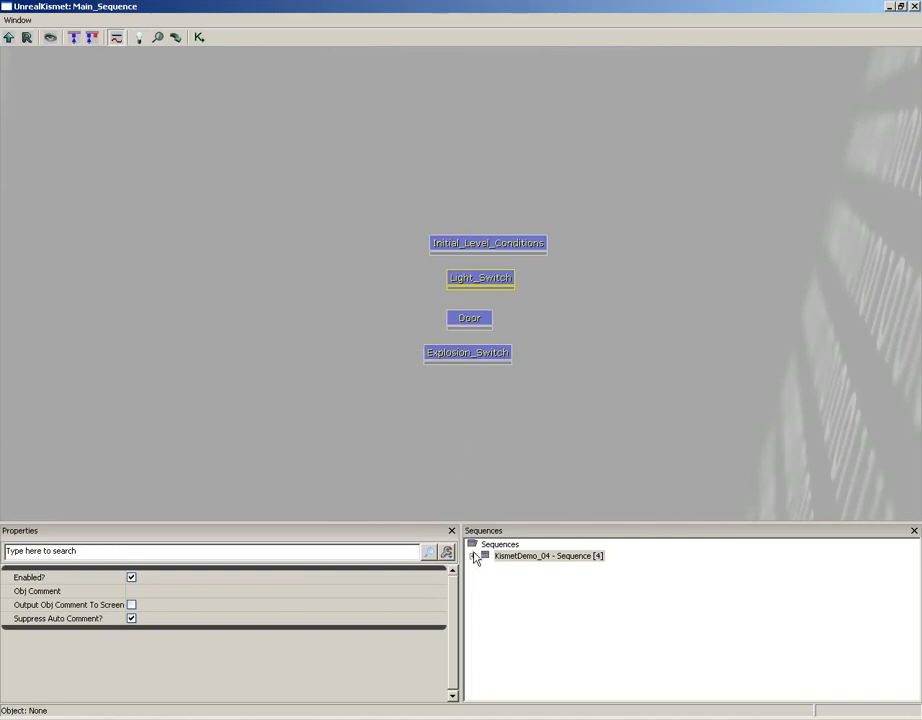
drag(648, 367, 616, 335)
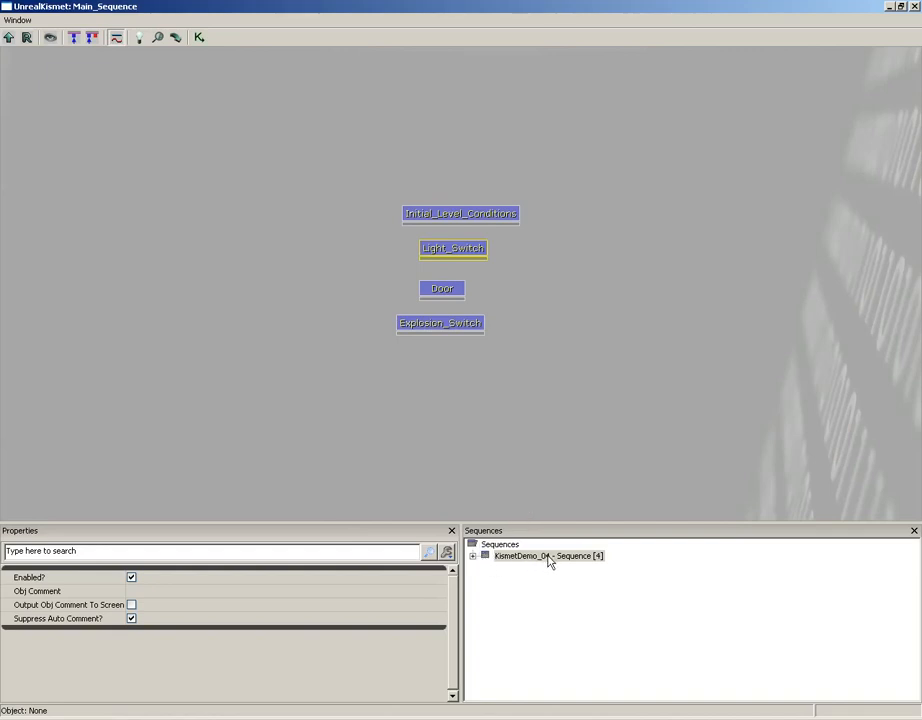
Expand the KismetDemo_04 sequence hierarchy and view the Explosion_Switch, Light_Switch, Initial_Level_Conditions and door subsequences one after another.
click(474, 556)
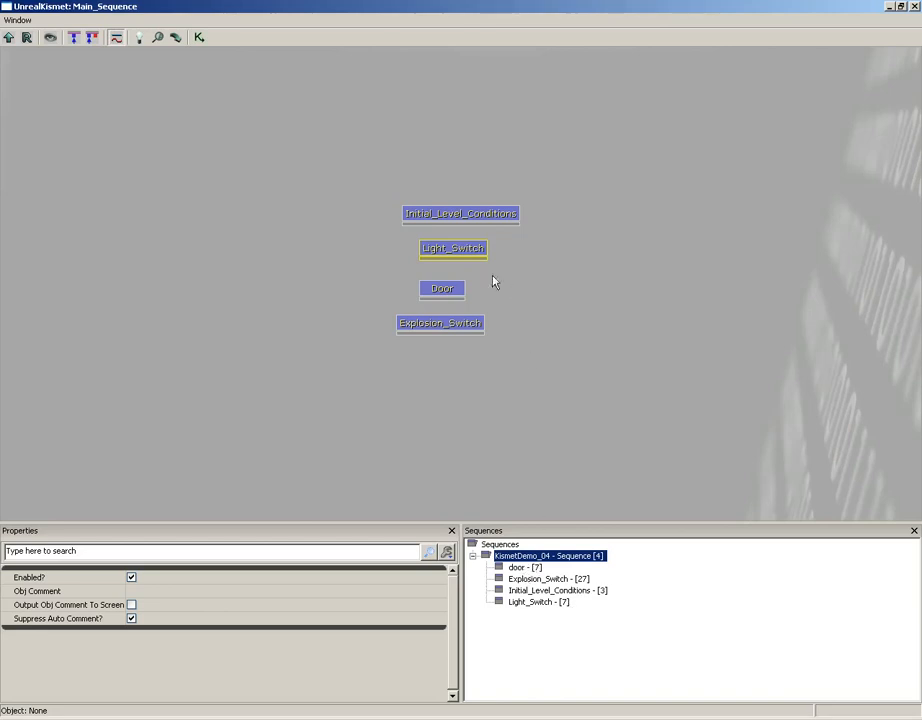
click(549, 580)
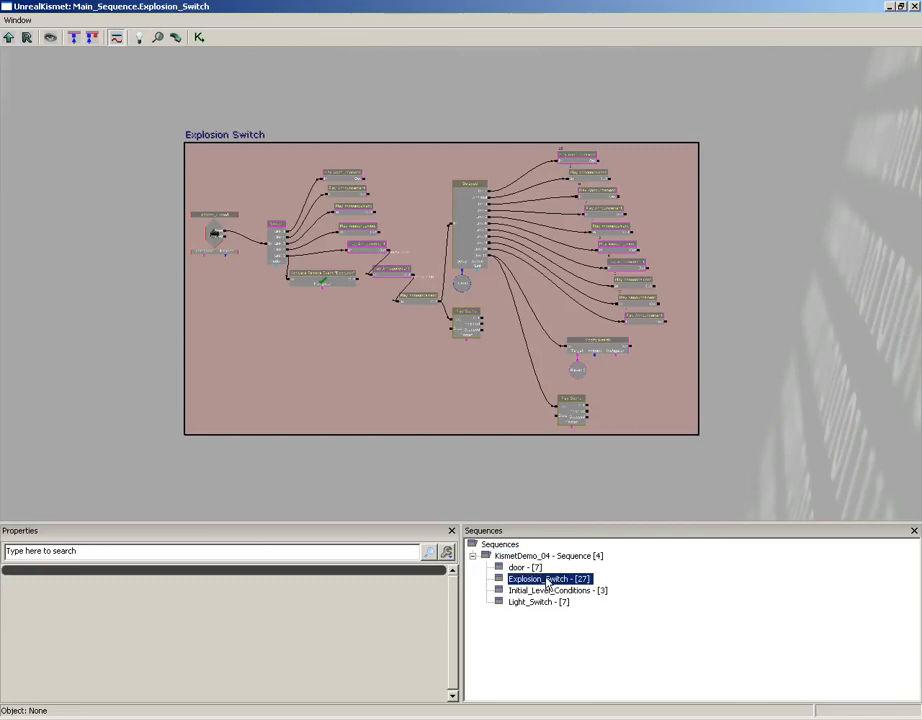
click(535, 602)
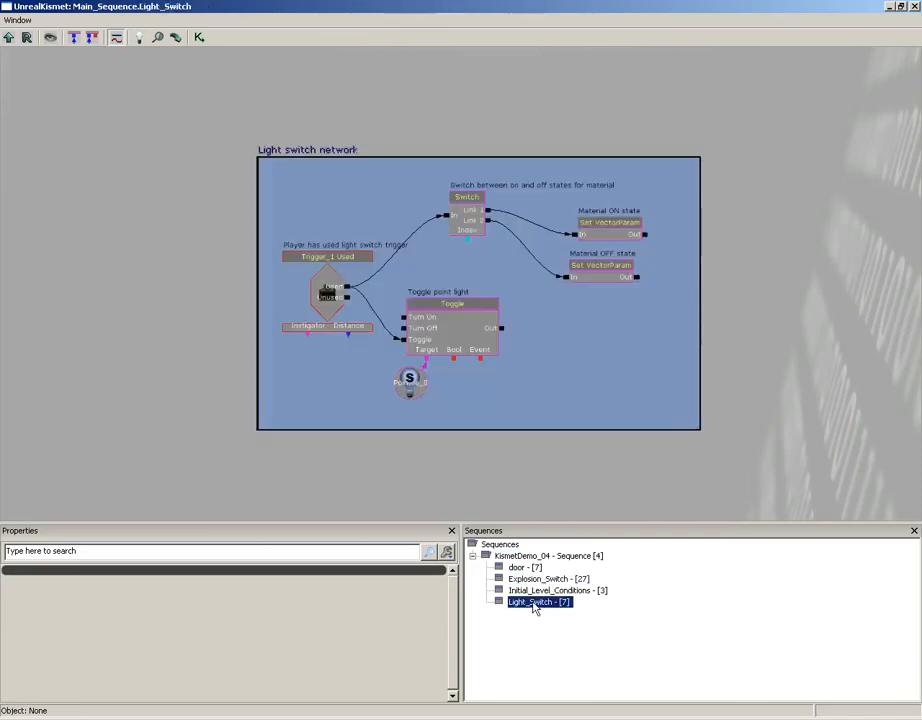
click(548, 591)
click(527, 568)
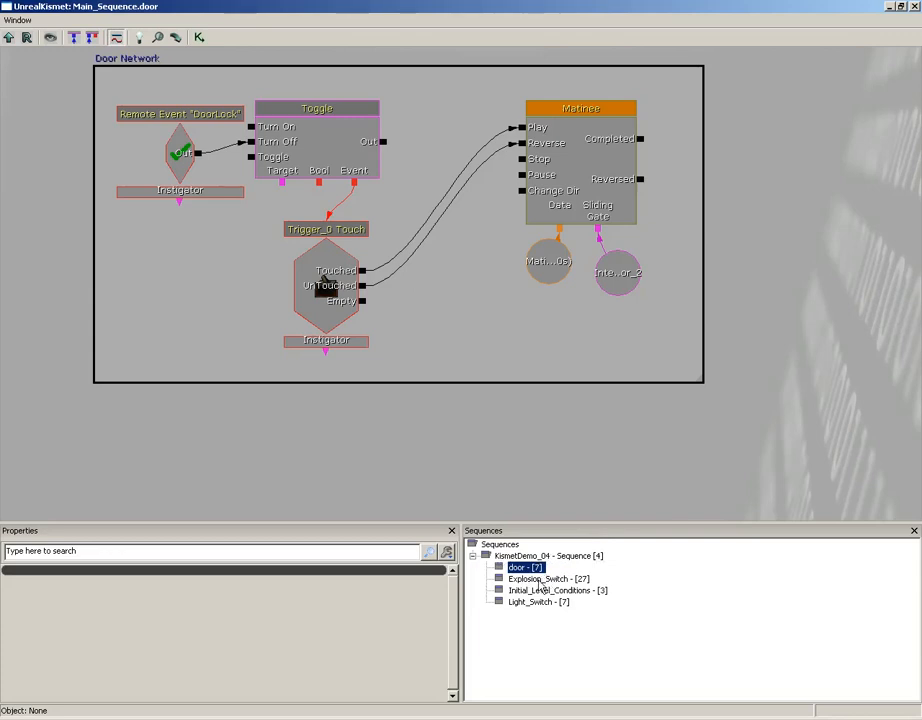
Cycle through the subsequences again from Explosion_Switch to Light_Switch, and back up to the door network.
click(547, 579)
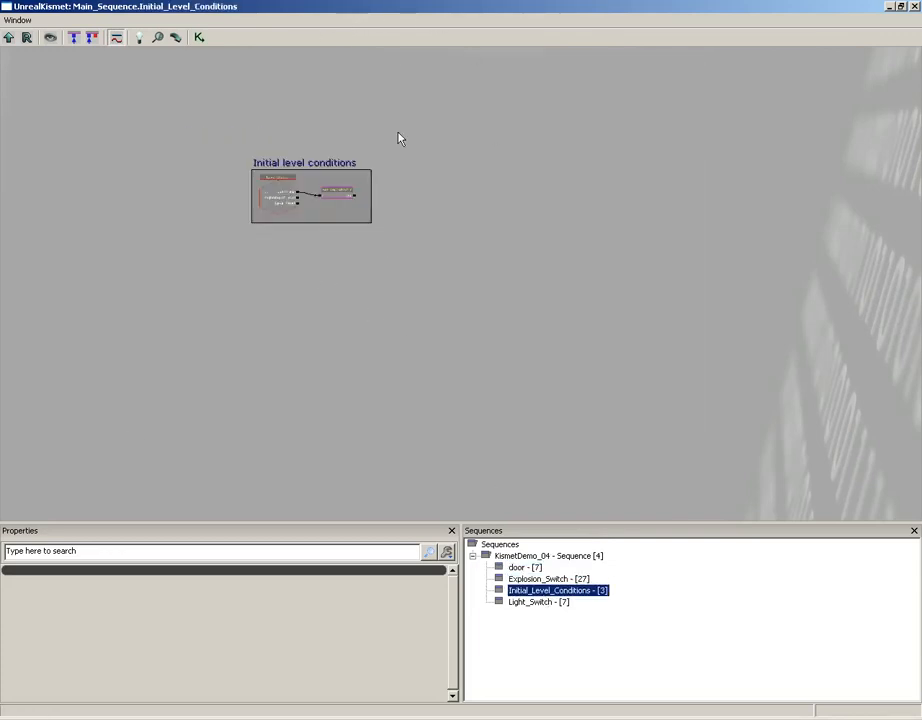
click(538, 602)
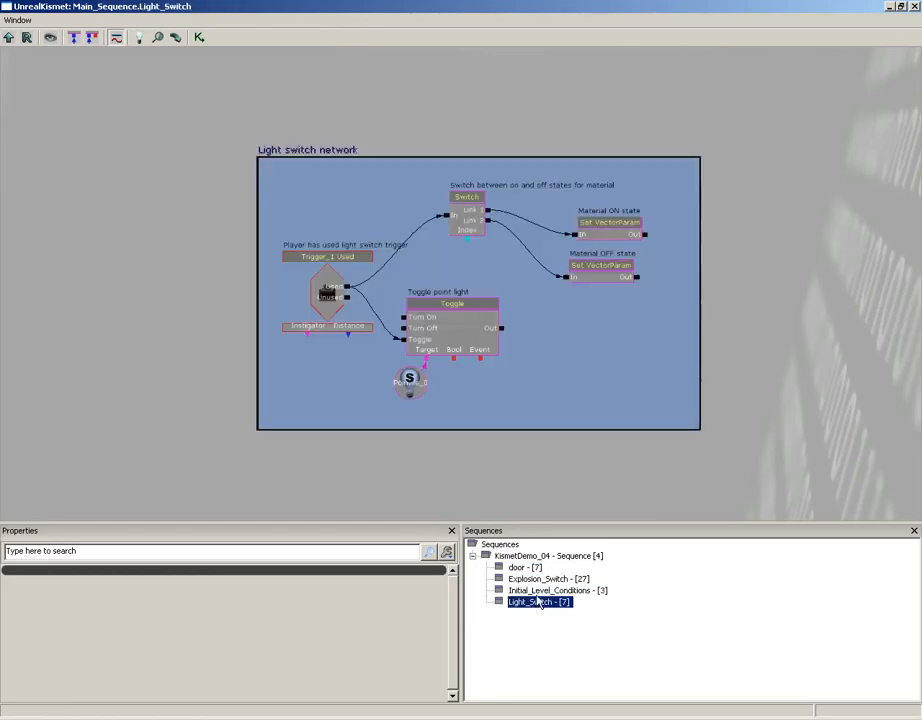
click(533, 590)
click(525, 579)
click(518, 568)
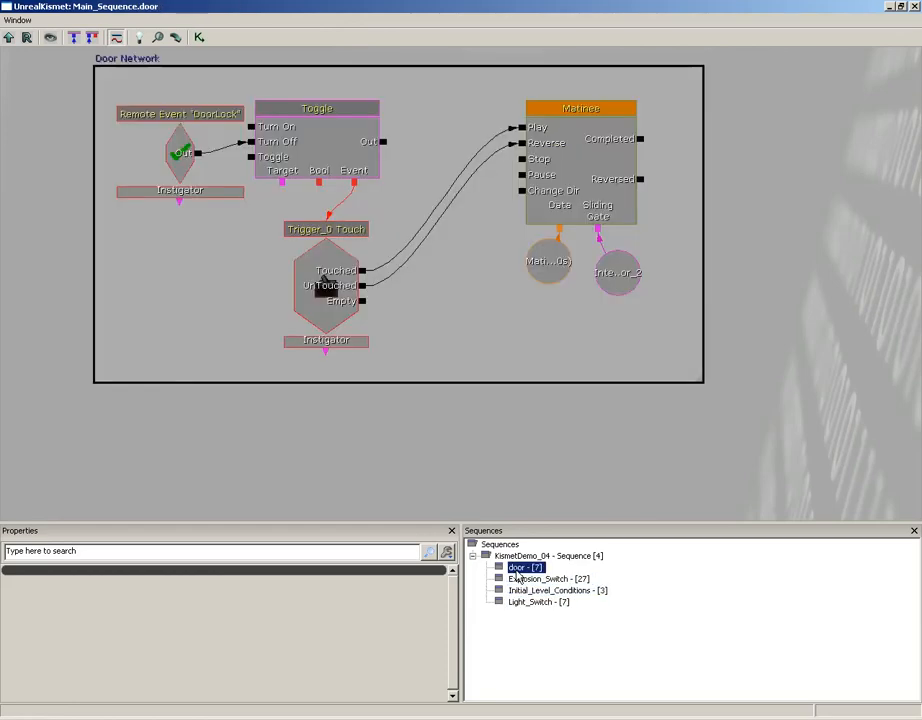